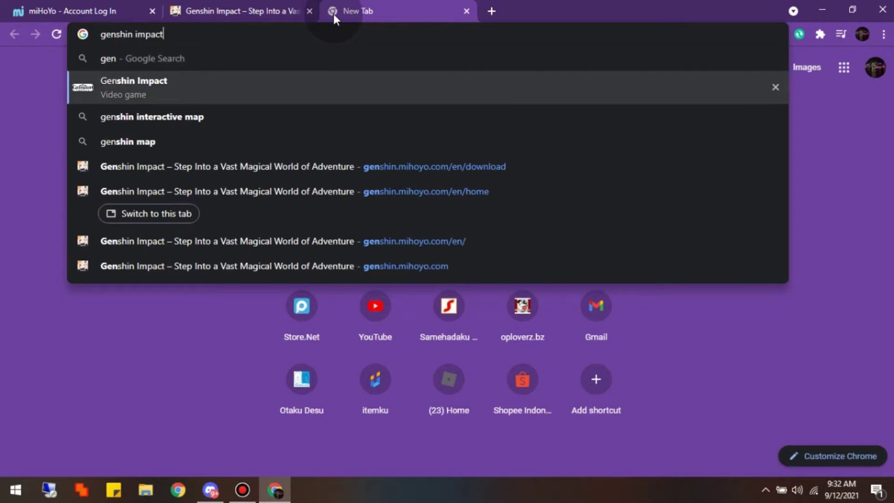
Search Google for "genshin impact", open the genshin.mihoyo.com result, close the old tabs, and go to the official site
{"action": "key", "text": "Return"}
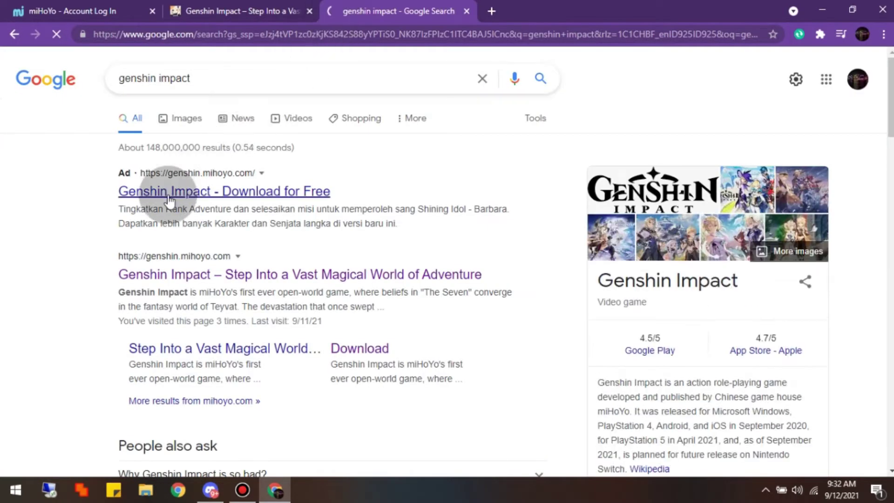
{"action": "left_click", "coordinate": [179, 278]}
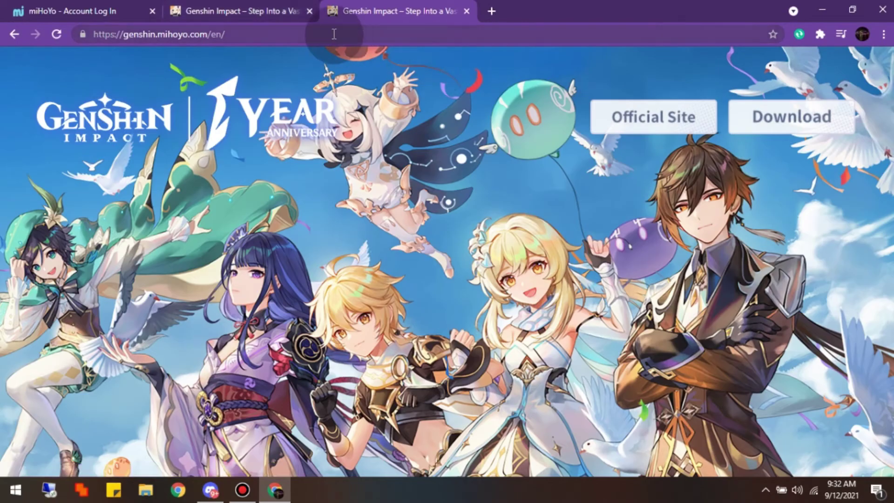
{"action": "left_click", "coordinate": [310, 11]}
{"action": "left_click", "coordinate": [152, 11]}
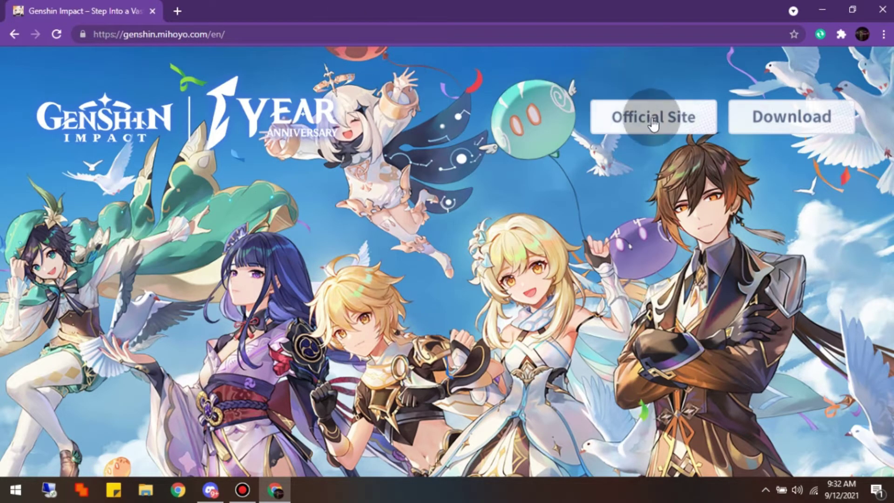
{"action": "left_click", "coordinate": [638, 123]}
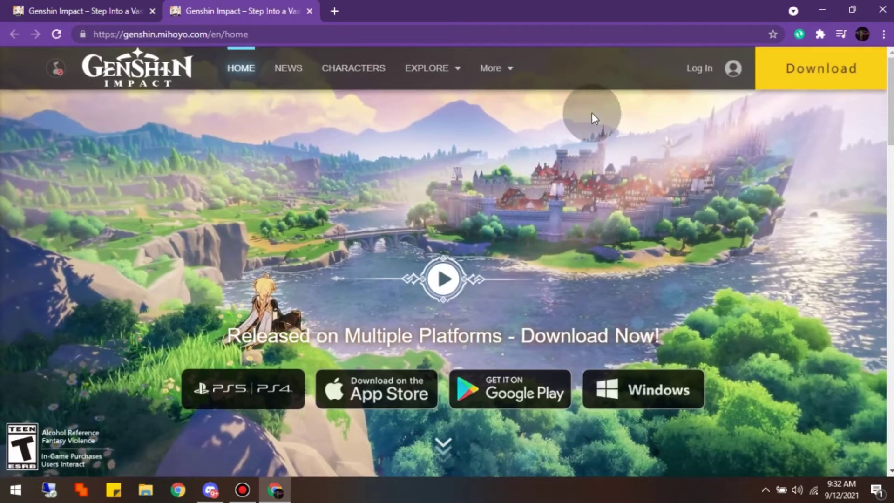
Submit the site's login form with the account's email and password
{"action": "left_click", "coordinate": [702, 68]}
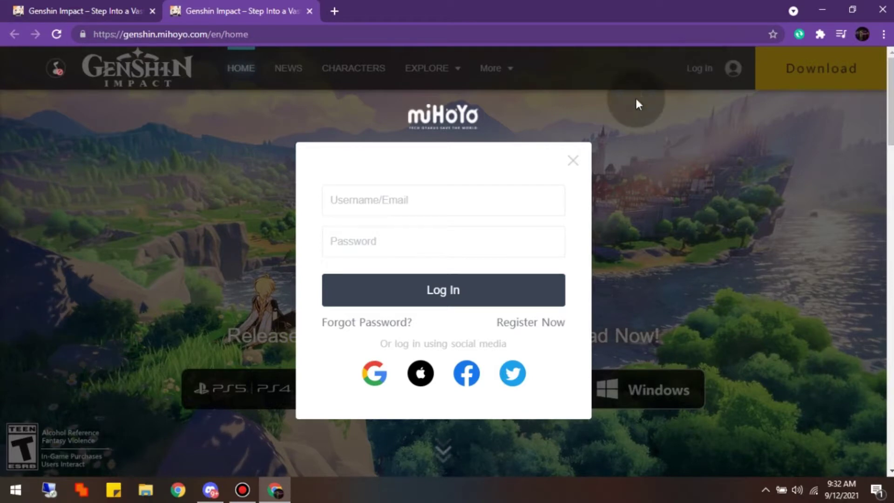
{"action": "left_click", "coordinate": [374, 200]}
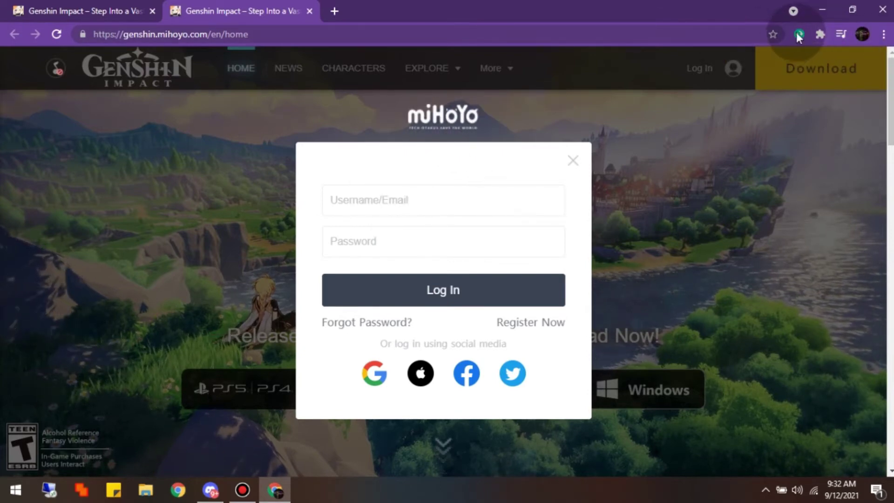
{"action": "left_click", "coordinate": [438, 210]}
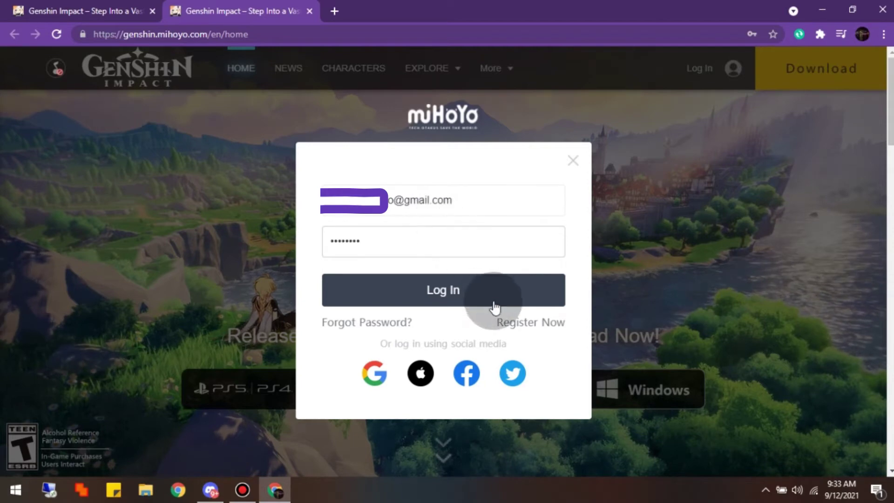
{"action": "left_click", "coordinate": [426, 292]}
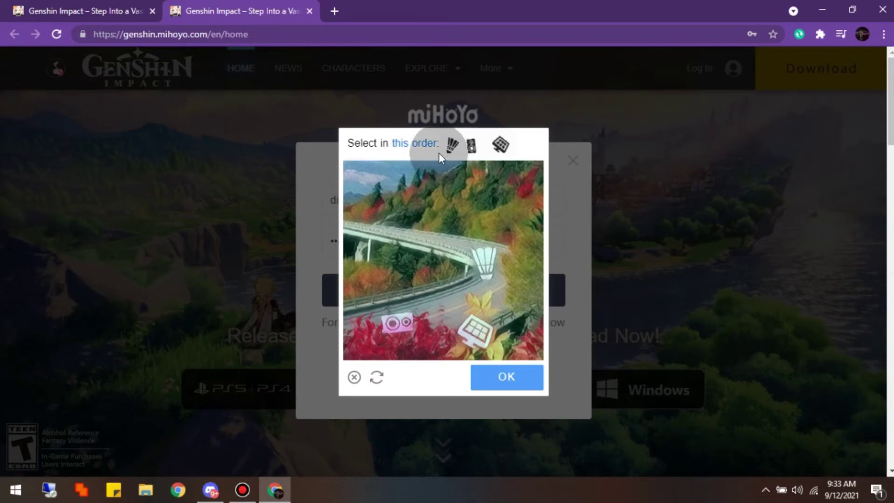
Complete the login captcha by selecting the shuttlecock, the speaker and the solar panel in the requested order
{"action": "left_click", "coordinate": [486, 266]}
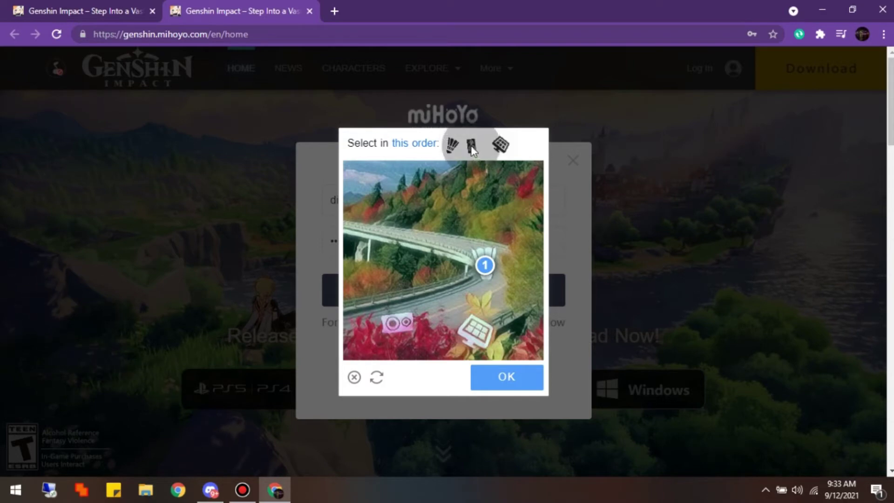
{"action": "left_click", "coordinate": [393, 324]}
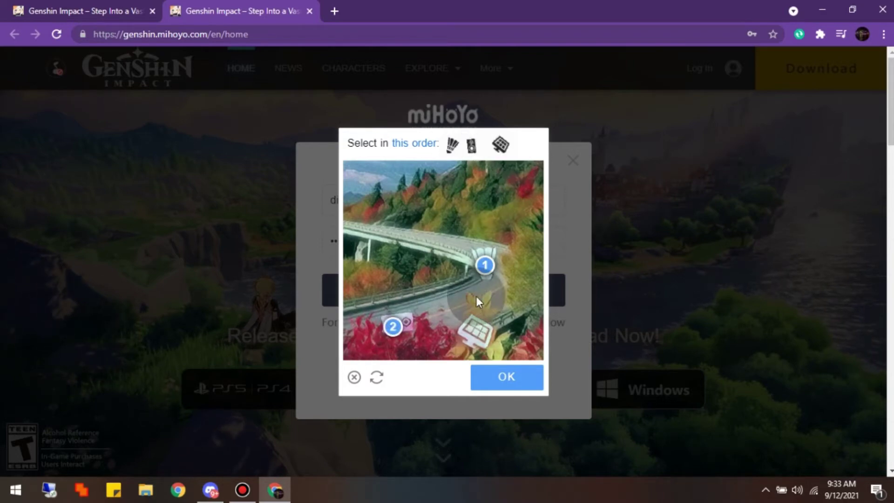
{"action": "left_click", "coordinate": [484, 342]}
{"action": "left_click", "coordinate": [504, 378]}
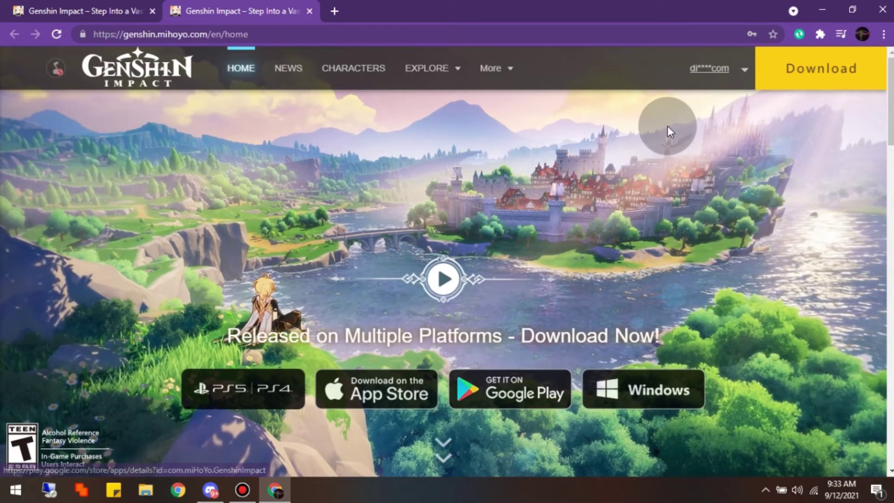
Open the account page and submit its login form with the account's email and password
{"action": "mouse_move", "coordinate": [699, 75]}
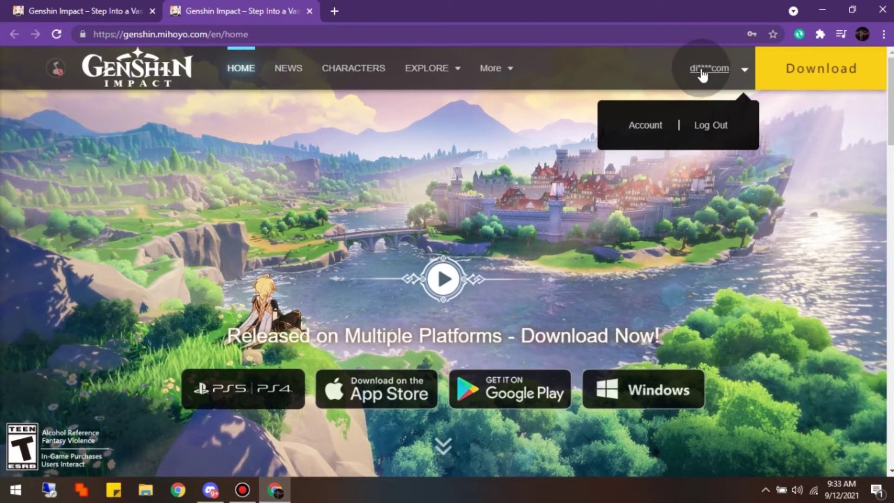
{"action": "left_click", "coordinate": [648, 126]}
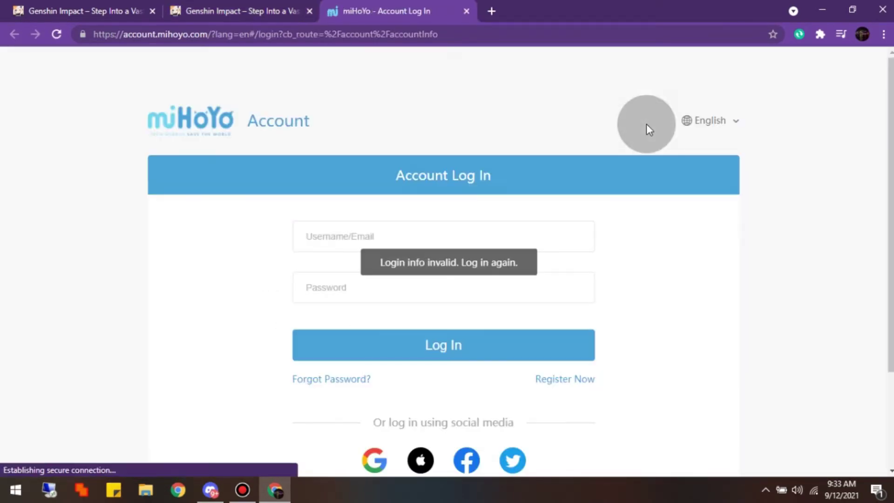
{"action": "left_click", "coordinate": [471, 224]}
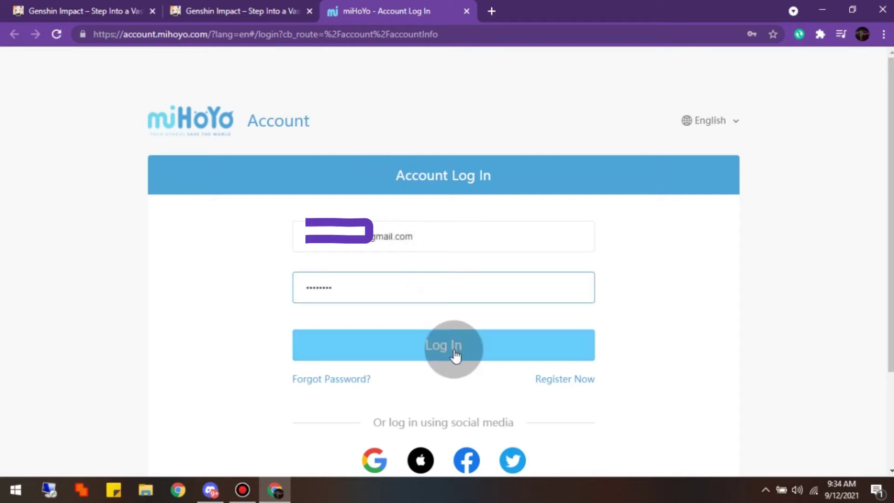
{"action": "left_click", "coordinate": [454, 350]}
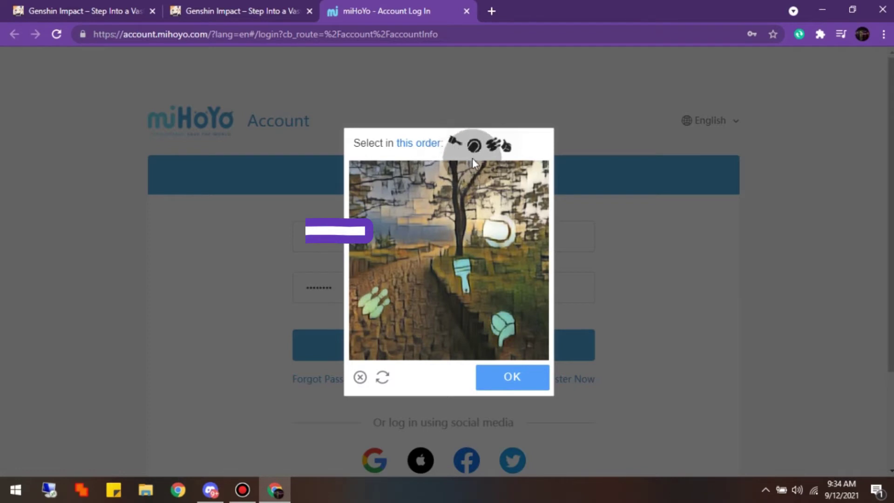
Complete the account page's captcha by selecting the four pictured objects in the requested order, starting with the paintbrush and the ball
{"action": "left_click", "coordinate": [462, 276]}
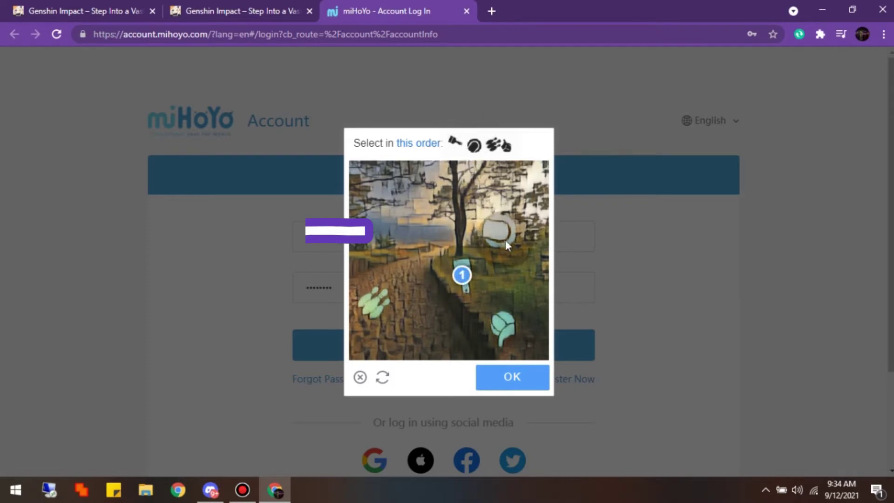
{"action": "left_click", "coordinate": [506, 237]}
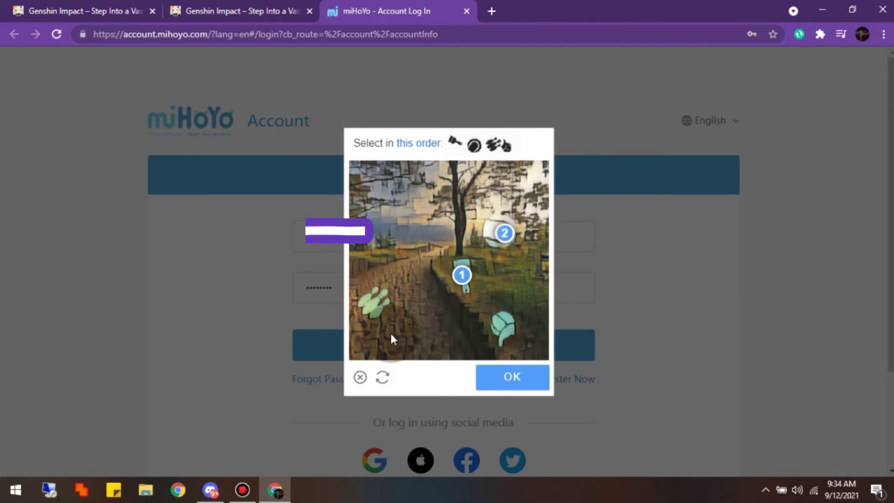
{"action": "left_click", "coordinate": [370, 301]}
{"action": "left_click", "coordinate": [505, 326]}
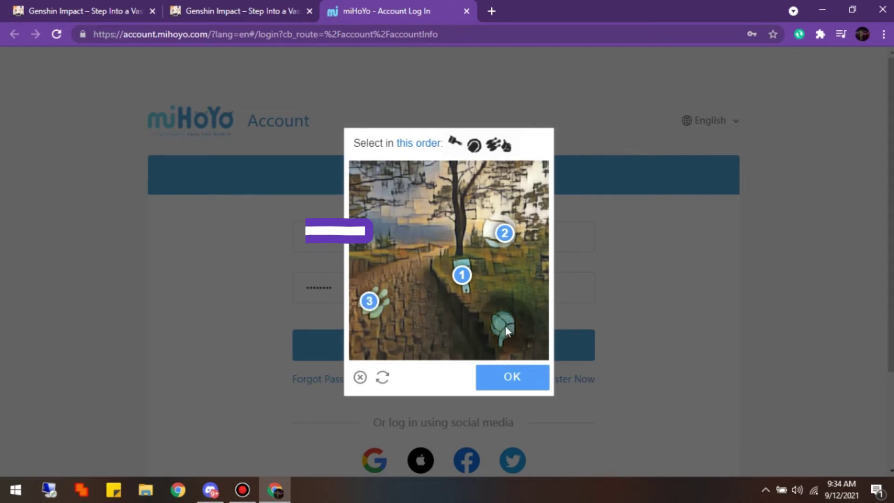
{"action": "left_click", "coordinate": [510, 389]}
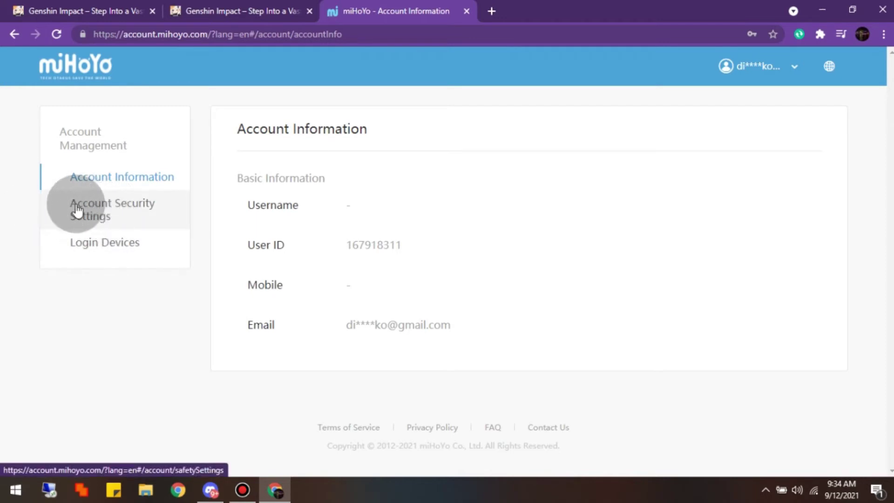
Start linking a username in Account Security Settings and request a verification code by Email Verification
{"action": "left_click", "coordinate": [114, 217]}
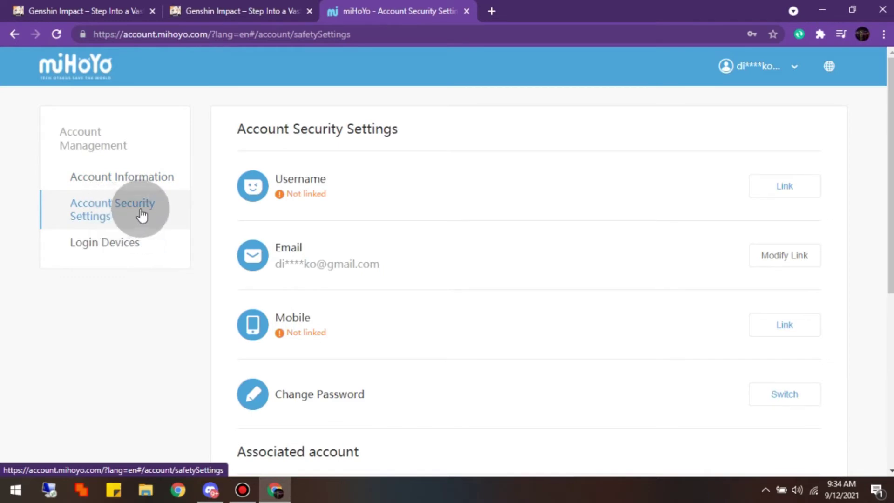
{"action": "left_click", "coordinate": [783, 189]}
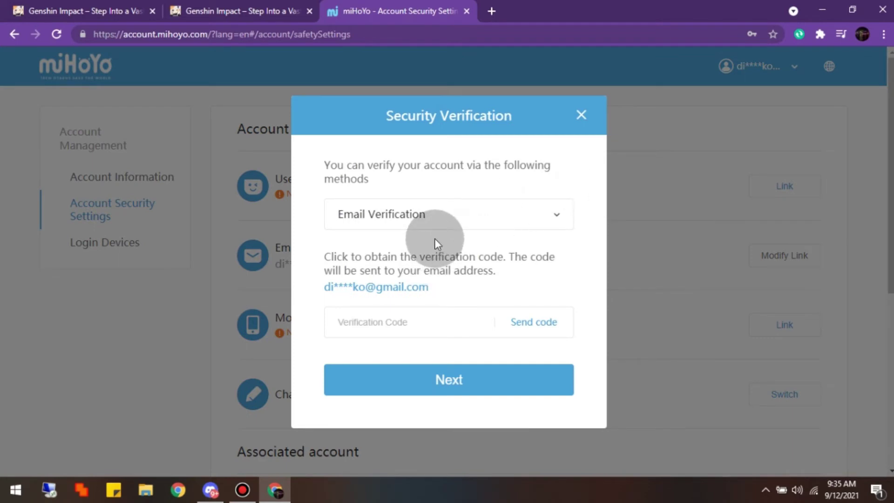
{"action": "left_click", "coordinate": [540, 326]}
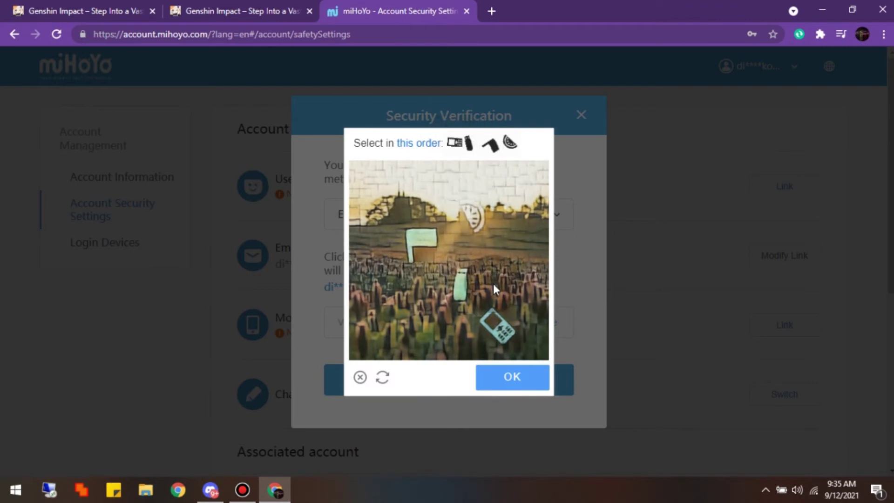
Try to solve the code request's captcha by selecting the phone, bottle, flag and watermelon slice in order
{"action": "left_click", "coordinate": [502, 328]}
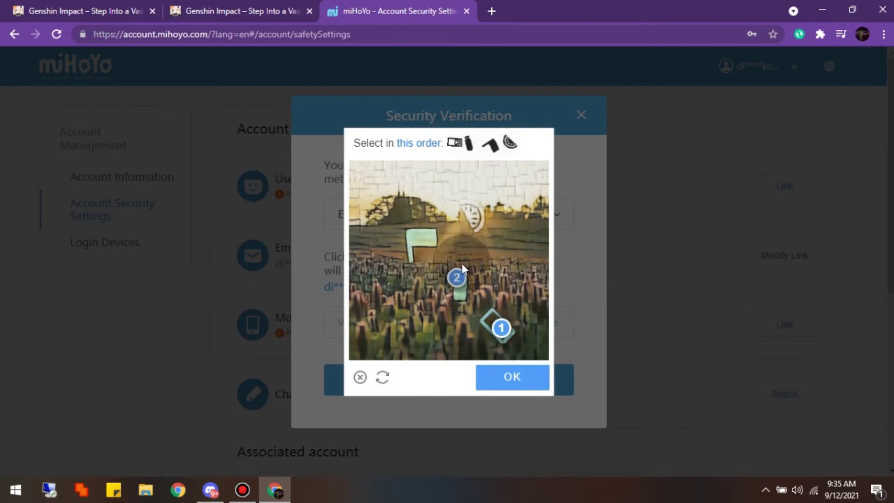
{"action": "left_click", "coordinate": [411, 226]}
{"action": "left_click", "coordinate": [459, 216]}
{"action": "left_click", "coordinate": [506, 380]}
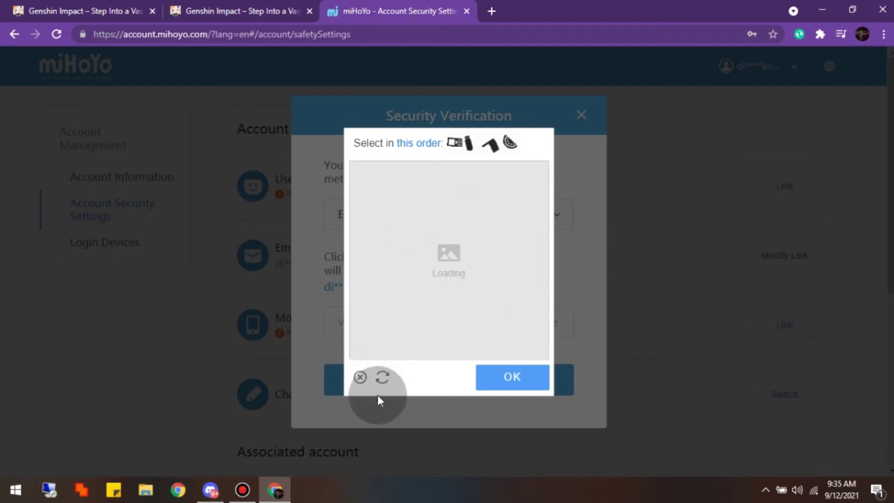
Solve the new captcha by selecting the airplane, fan, bicycle and baseball in order, sending the verification code
{"action": "left_click", "coordinate": [378, 285]}
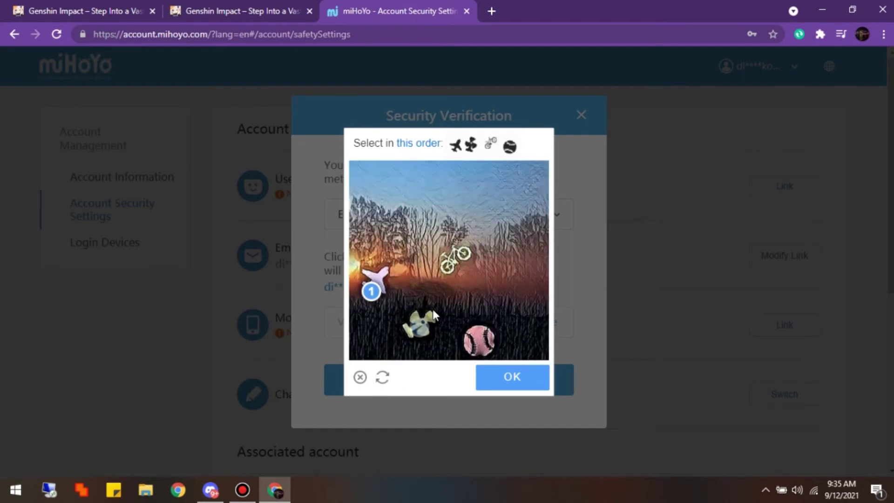
{"action": "left_click", "coordinate": [456, 256]}
{"action": "left_click", "coordinate": [510, 373]}
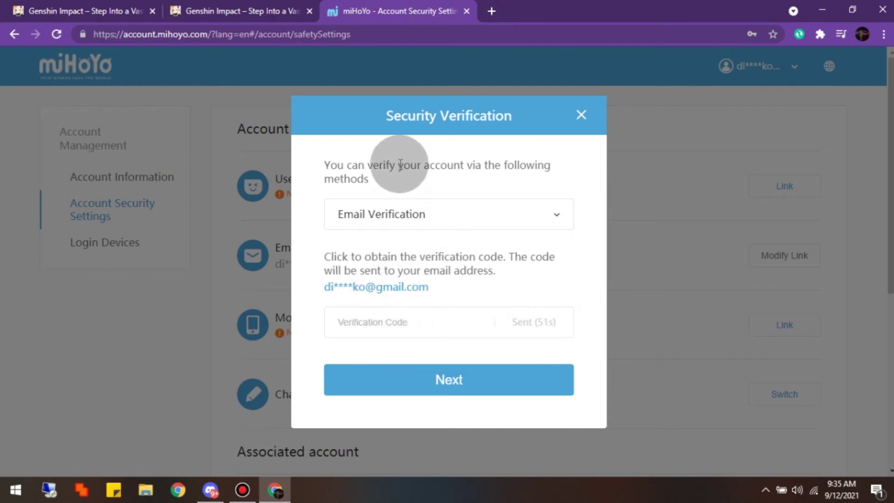
Open Gmail in a new tab, open the newest miHoYo verification email, and copy its verification code
{"action": "left_click", "coordinate": [490, 9]}
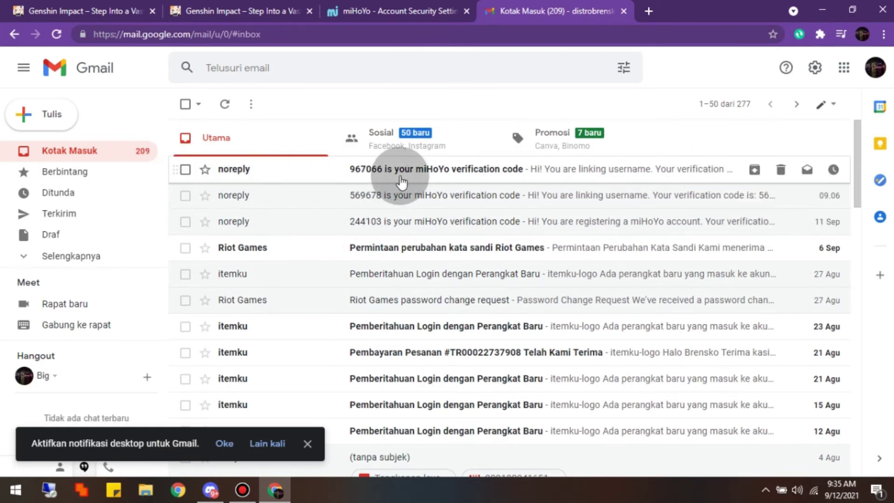
{"action": "left_click", "coordinate": [371, 183]}
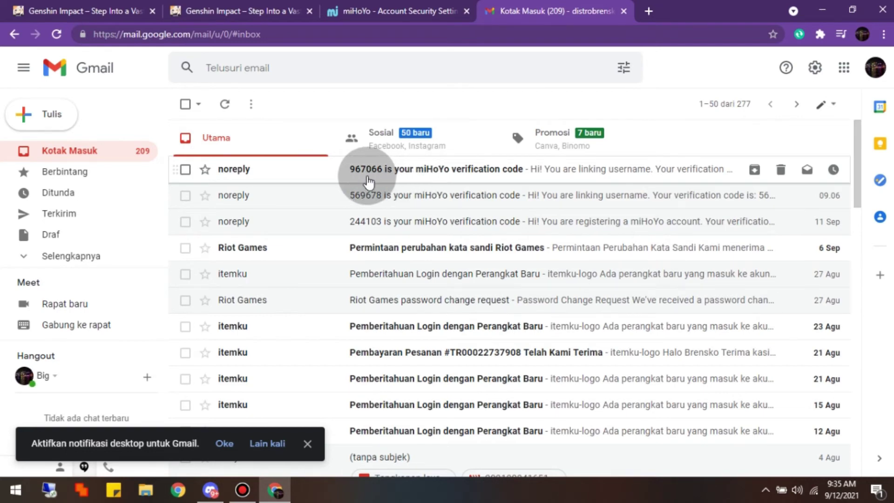
{"action": "left_click", "coordinate": [451, 274]}
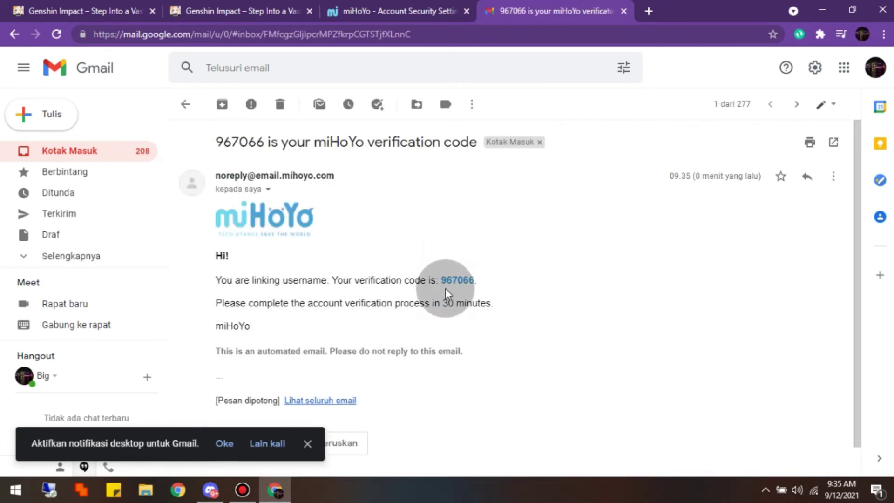
{"action": "triple_click", "coordinate": [443, 282]}
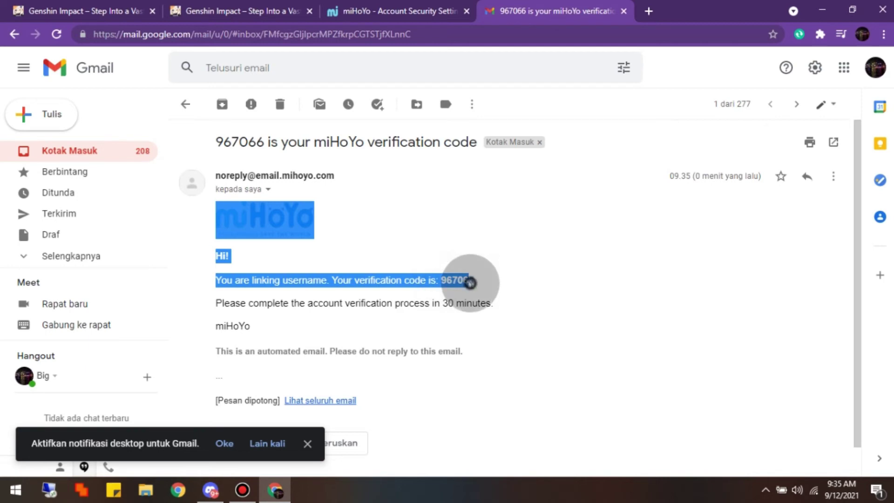
{"action": "left_click_drag", "start_coordinate": [446, 280], "coordinate": [471, 280]}
{"action": "right_click", "coordinate": [454, 279]}
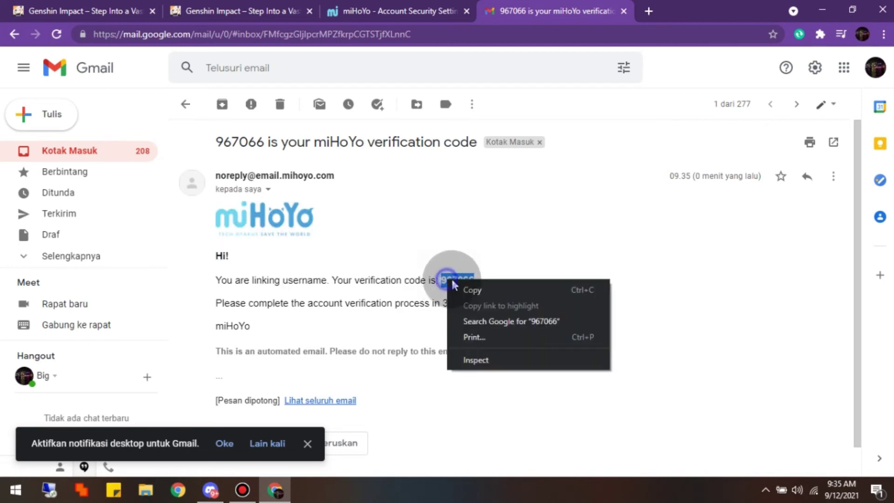
{"action": "left_click", "coordinate": [469, 289]}
Return to the miHoYo Security Verification dialog, paste the emailed verification code, and continue
{"action": "left_click", "coordinate": [413, 6]}
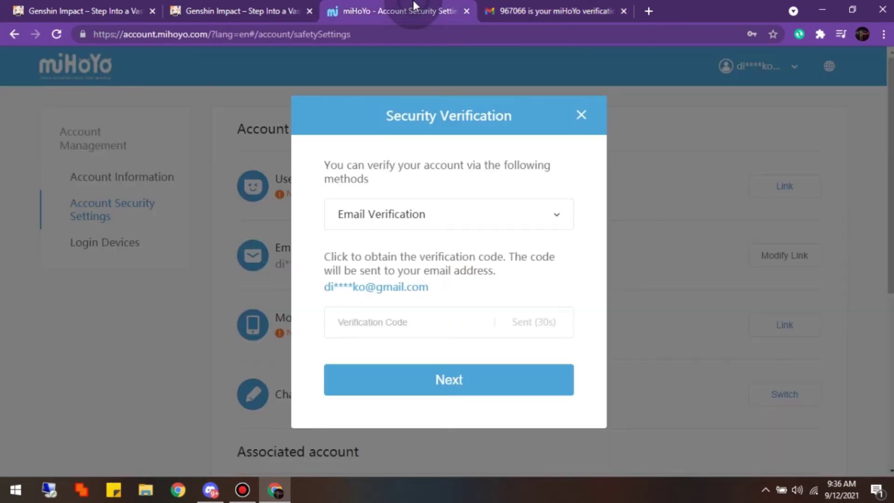
{"action": "right_click", "coordinate": [391, 320]}
{"action": "left_click", "coordinate": [432, 215]}
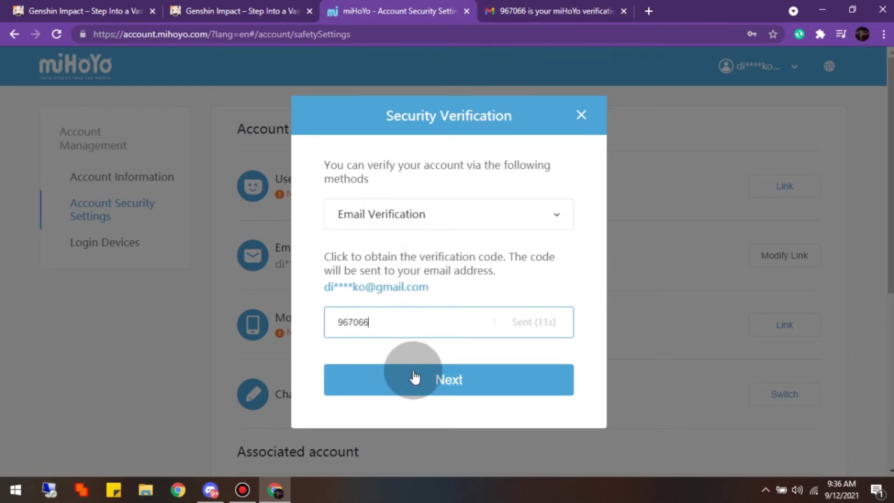
{"action": "left_click", "coordinate": [410, 388]}
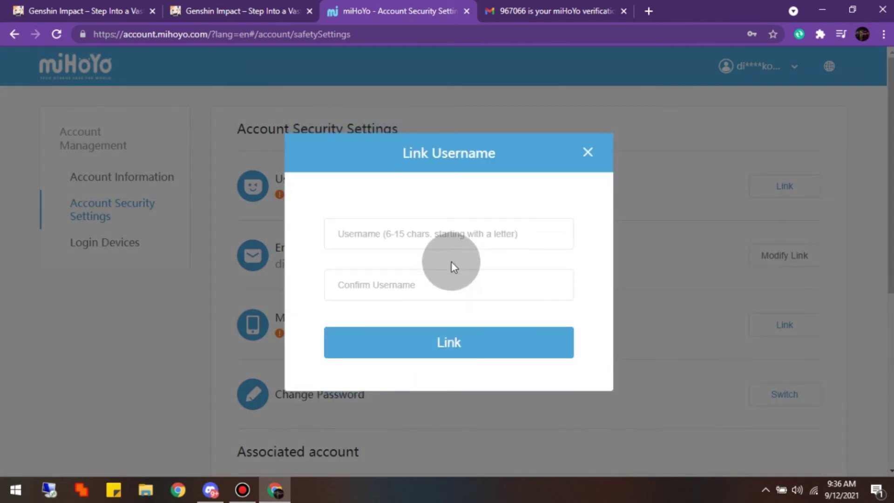
Enter and confirm "KoTutorial" as the username and link it to the account
{"action": "left_click", "coordinate": [437, 234]}
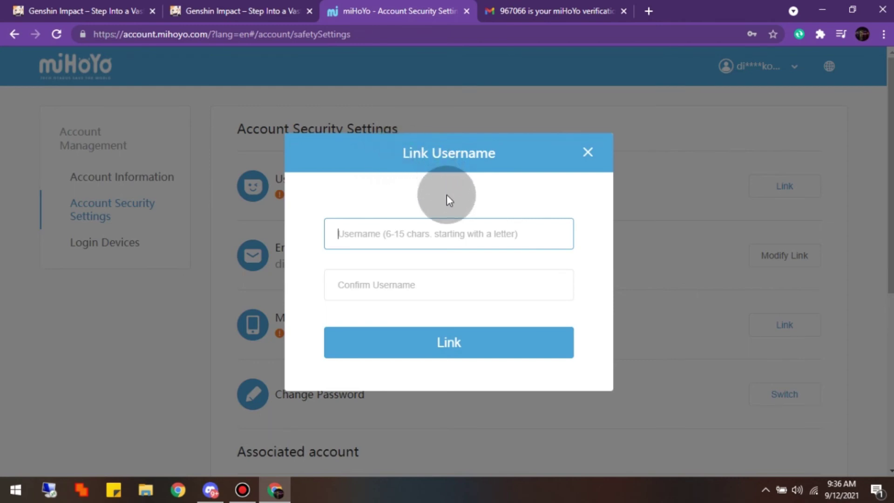
{"action": "type", "text": "KoTutorial"}
{"action": "left_click", "coordinate": [397, 284]}
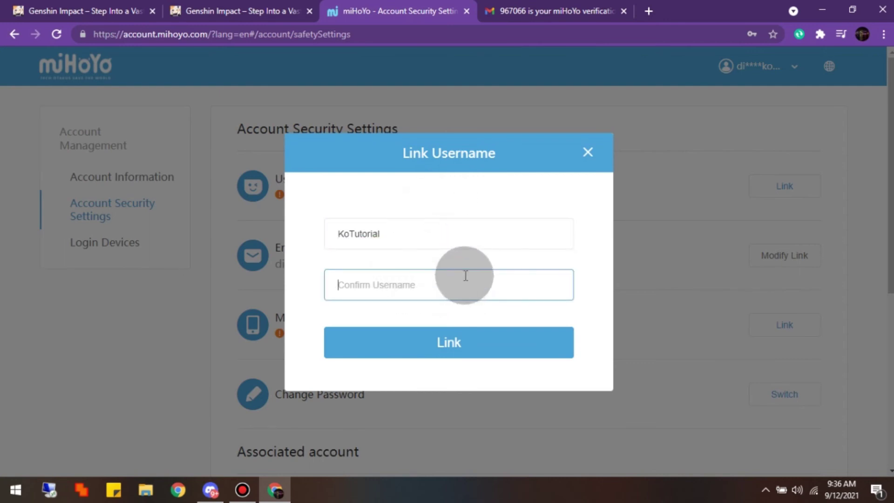
{"action": "type", "text": "Ko"}
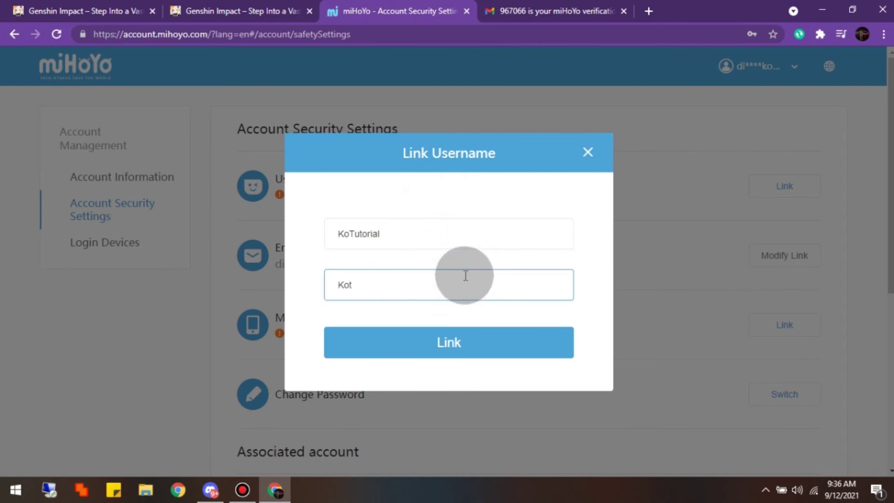
{"action": "type", "text": "Tutorial"}
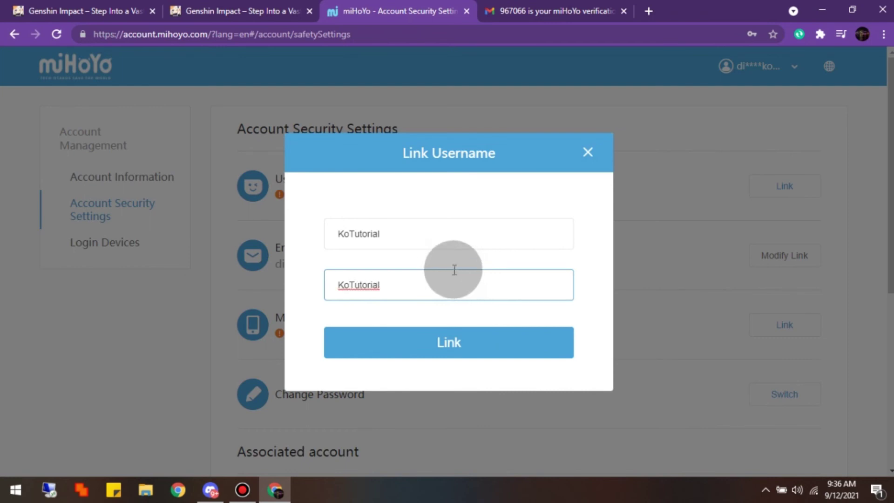
{"action": "left_click", "coordinate": [454, 347]}
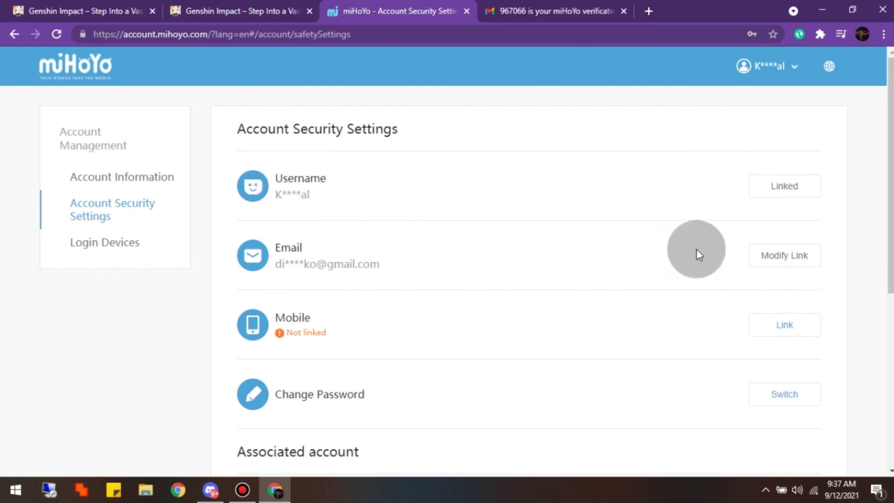
{"action": "left_click", "coordinate": [772, 192]}
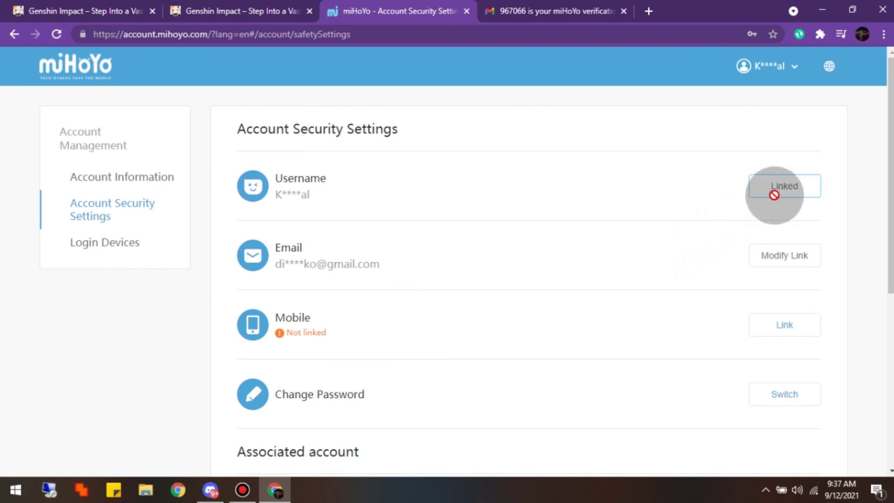